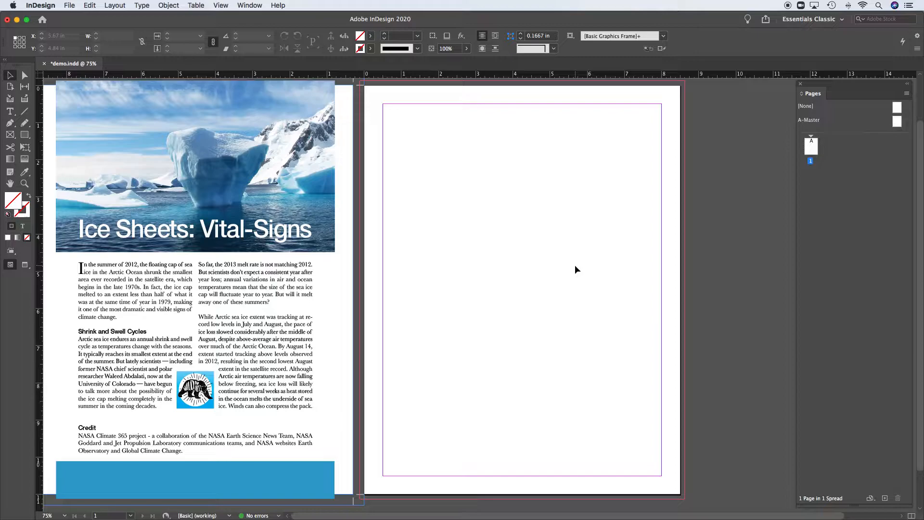
- Place iceberg-antarctica-pexelscom.tif from the 4_Links folder on the blank page at about X 0.31 in, Y 0.92 in
{"action": "left_click", "coordinate": [204, 291]}
{"action": "left_click", "coordinate": [68, 7]}
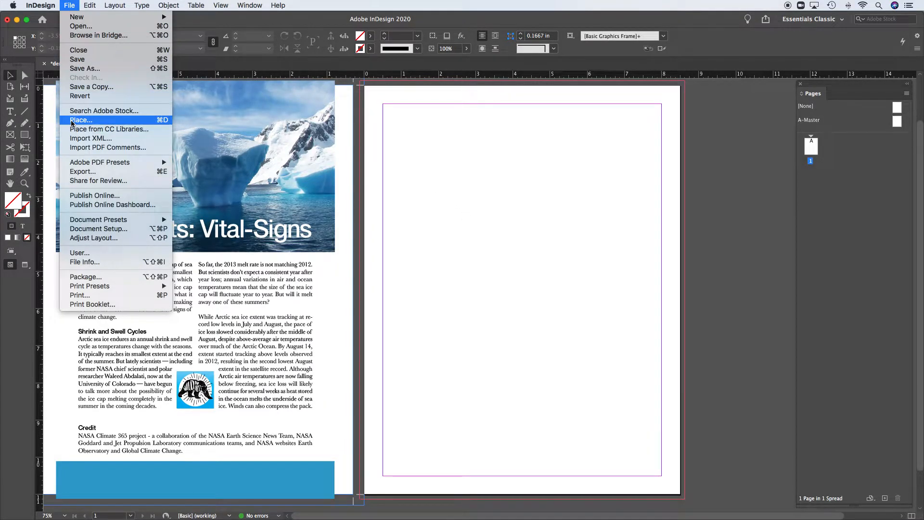
{"action": "left_click", "coordinate": [160, 120]}
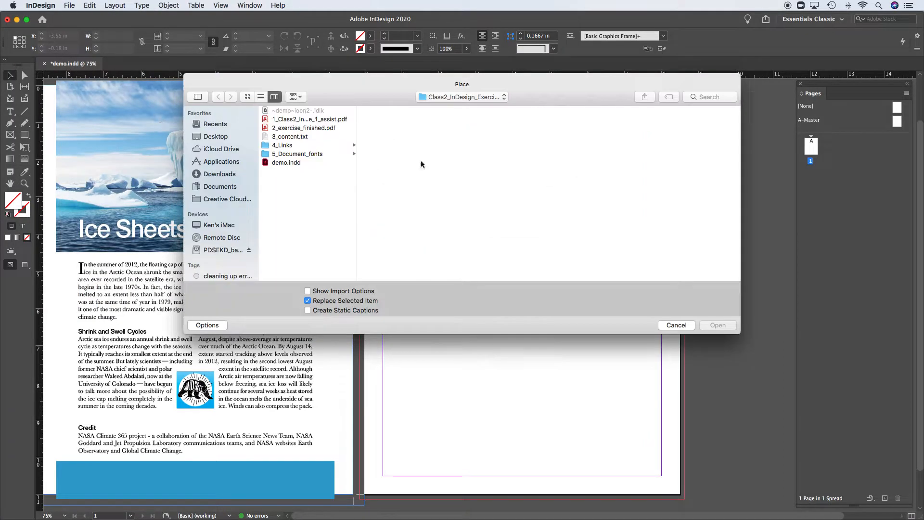
{"action": "left_click", "coordinate": [268, 143]}
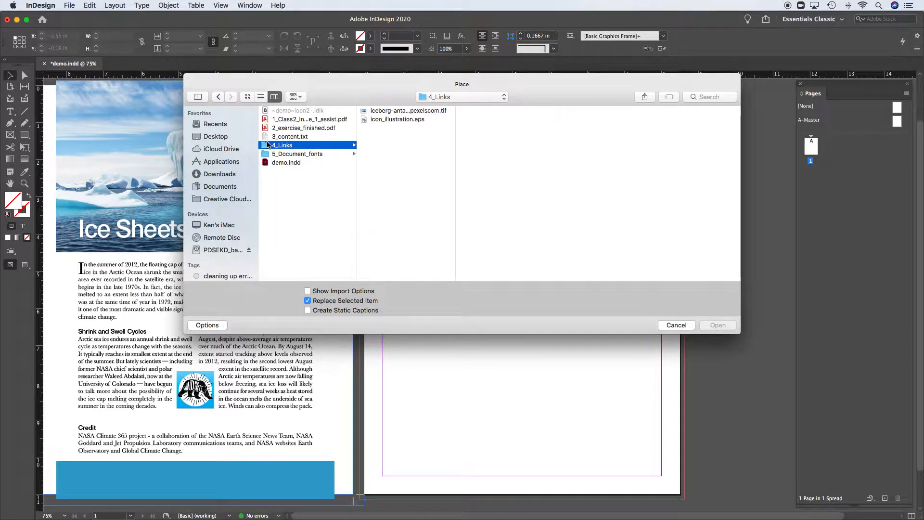
{"action": "left_click", "coordinate": [365, 111]}
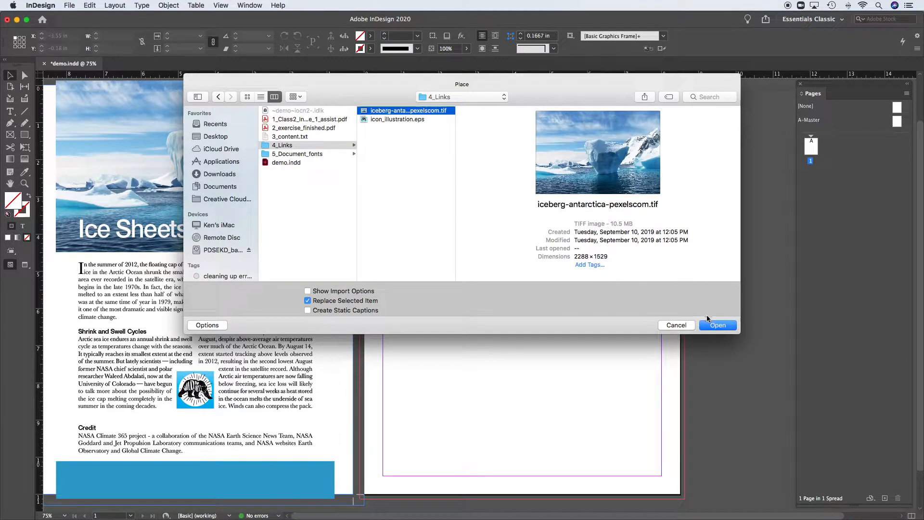
{"action": "left_click", "coordinate": [719, 326]}
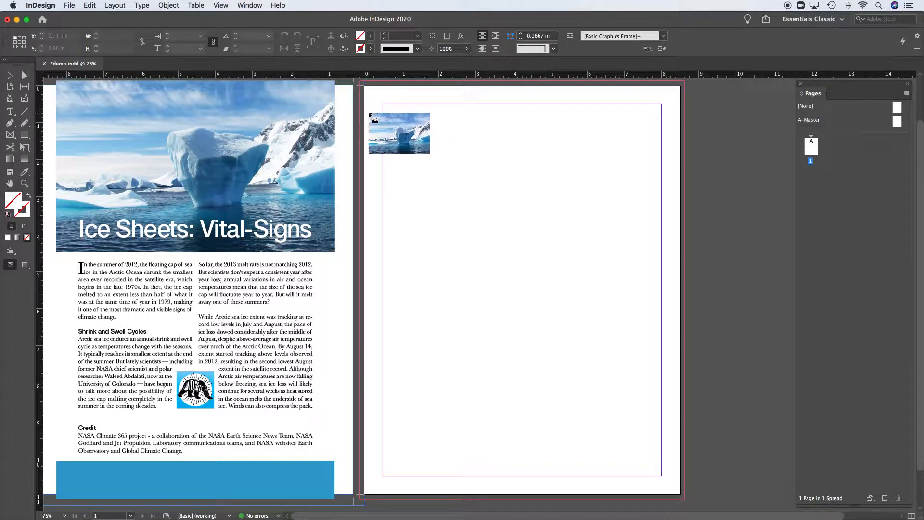
{"action": "left_click", "coordinate": [376, 121]}
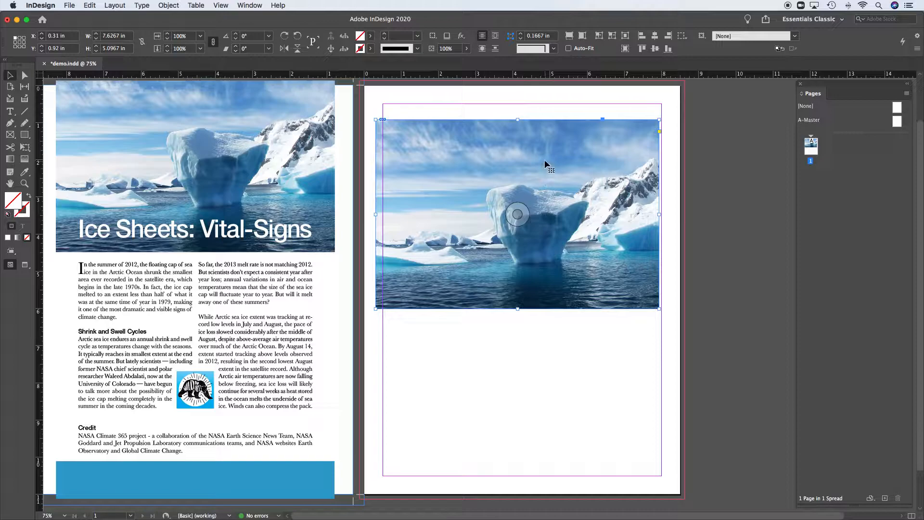
- Move the placed iceberg picture around the blank page, ending at about X 1.09 in, Y 0.9 in
{"action": "left_click_drag", "start_coordinate": [557, 153], "coordinate": [561, 180]}
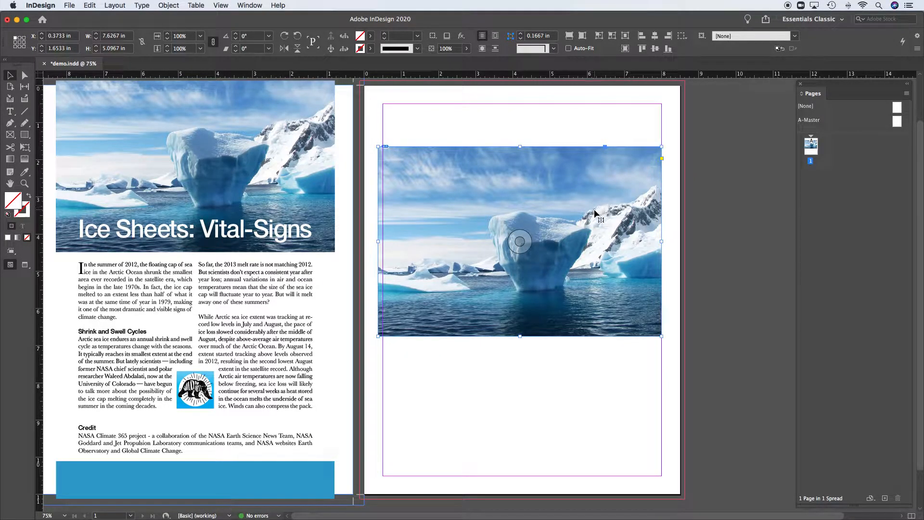
{"action": "mouse_move", "coordinate": [594, 209]}
{"action": "left_mouse_down"}
{"action": "mouse_move", "coordinate": [527, 206]}
{"action": "mouse_move", "coordinate": [582, 206]}
{"action": "left_mouse_up"}
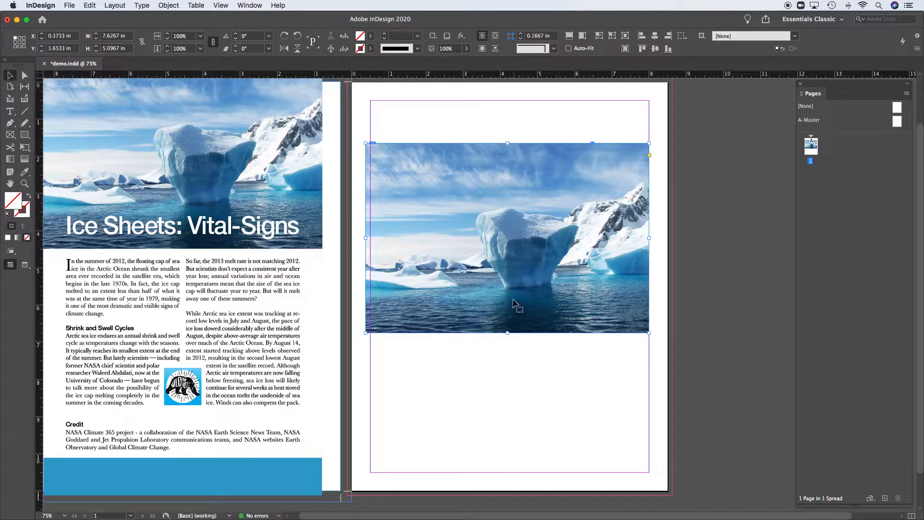
{"action": "left_click_drag", "start_coordinate": [514, 307], "coordinate": [599, 355]}
{"action": "left_click_drag", "start_coordinate": [613, 255], "coordinate": [501, 160]}
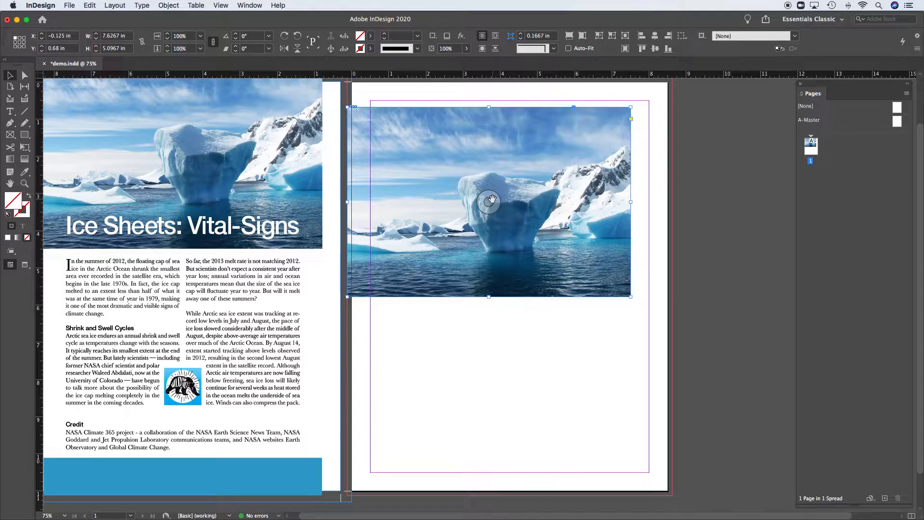
{"action": "left_click_drag", "start_coordinate": [507, 201], "coordinate": [550, 211]}
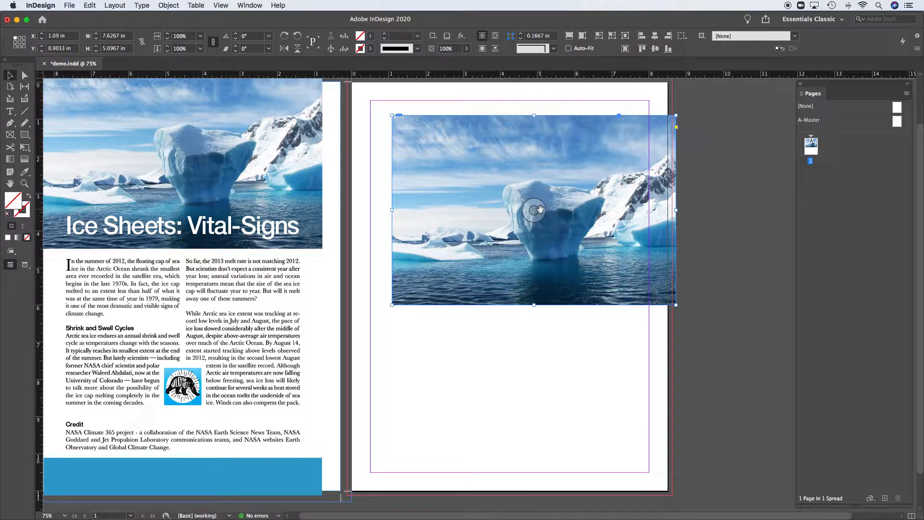
- Shift the iceberg image inside its stationary frame to an offset of about -0.44 in horizontally and 0.76 in vertically
{"action": "left_click_drag", "start_coordinate": [537, 210], "coordinate": [514, 237]}
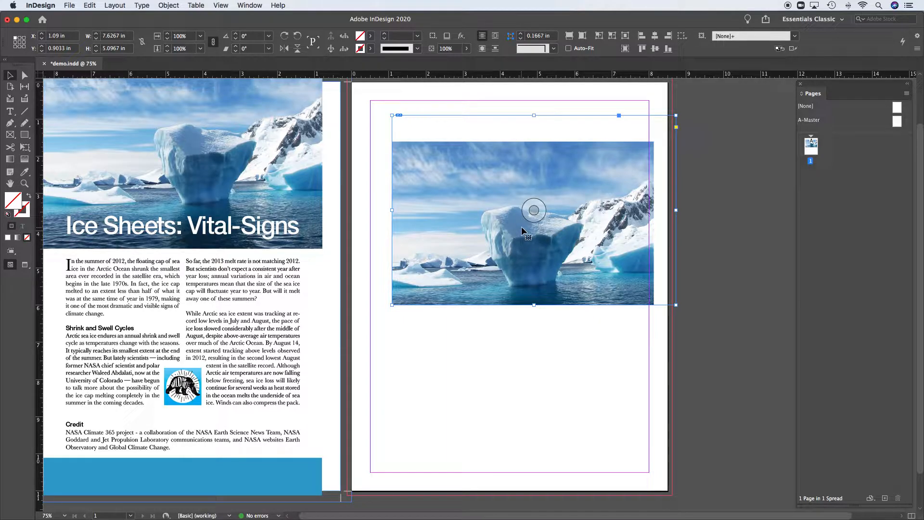
{"action": "key", "text": "super+z"}
{"action": "left_click_drag", "start_coordinate": [534, 210], "coordinate": [519, 239]}
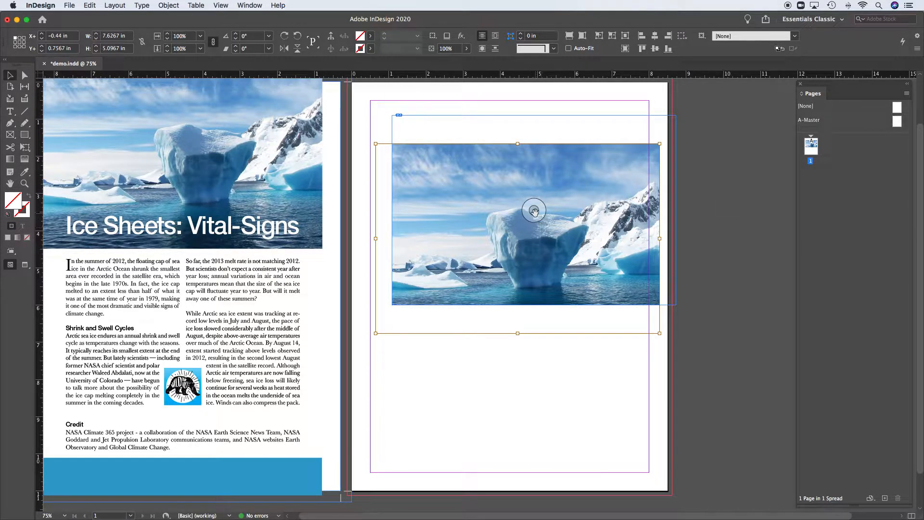
- Preview the page without guides and frame edges, and return to the normal view
{"action": "left_click", "coordinate": [706, 222]}
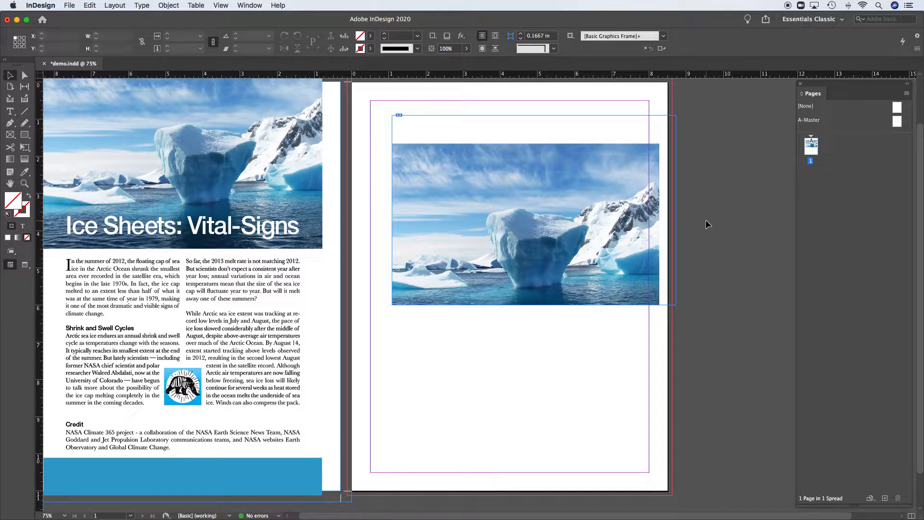
{"action": "key", "text": "w"}
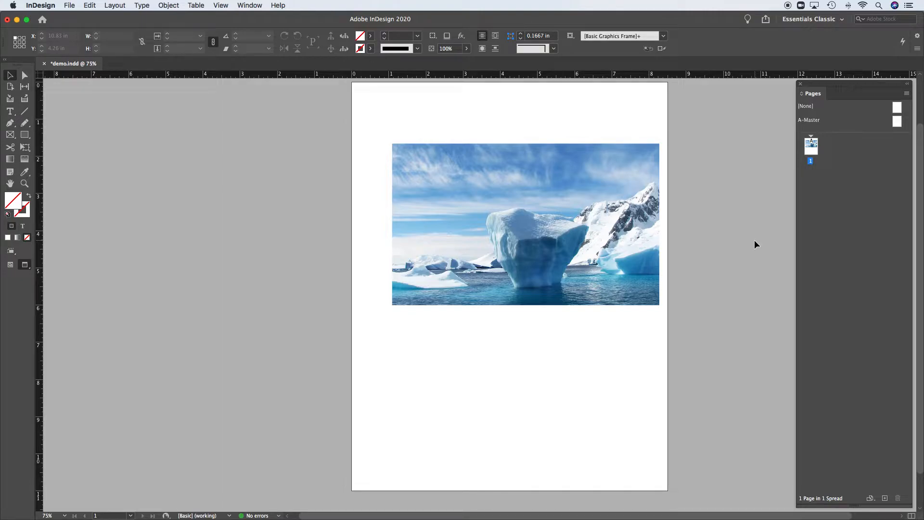
{"action": "key", "text": "w"}
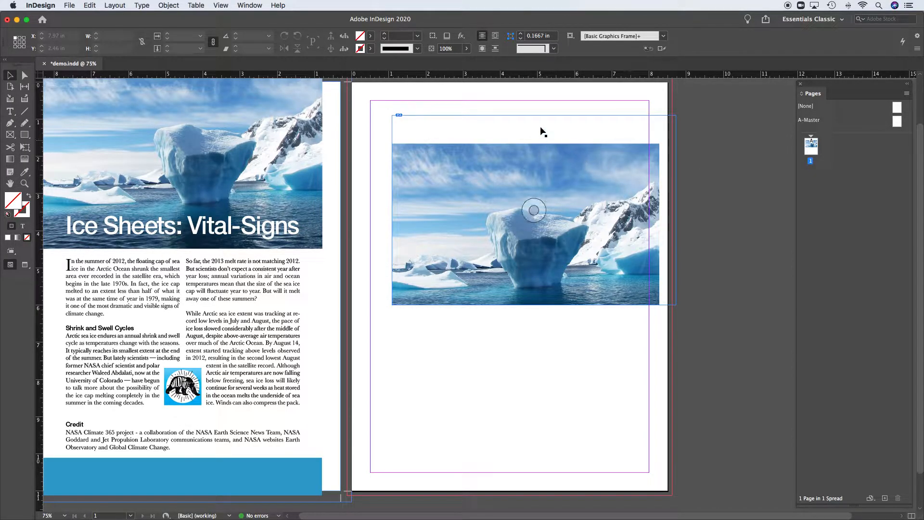
- Widen the iceberg picture's frame to about 10.5 in without scaling the image inside
{"action": "left_click", "coordinate": [553, 166]}
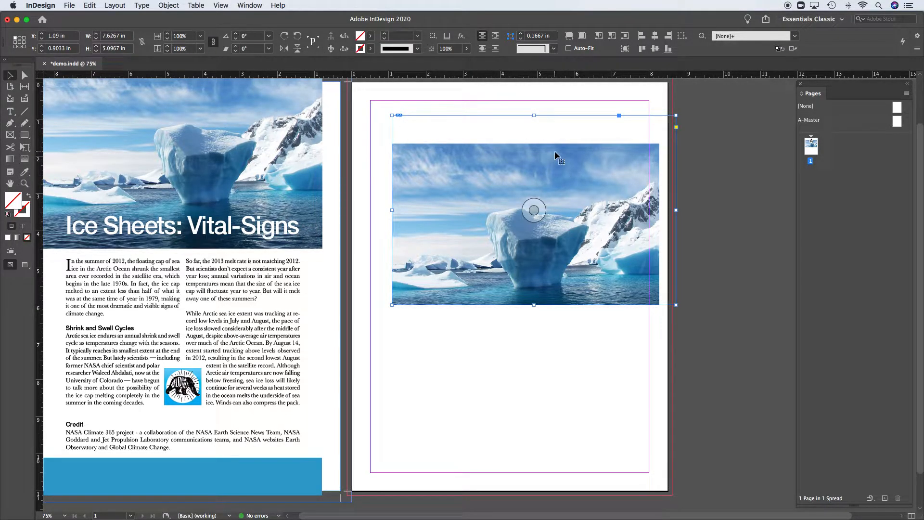
{"action": "left_click", "coordinate": [168, 5]}
{"action": "mouse_move", "coordinate": [176, 176]}
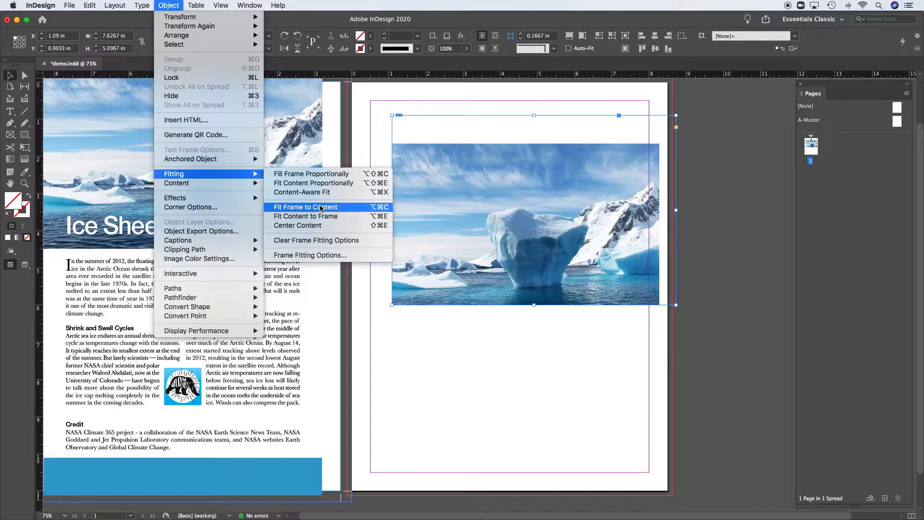
{"action": "left_click", "coordinate": [528, 92]}
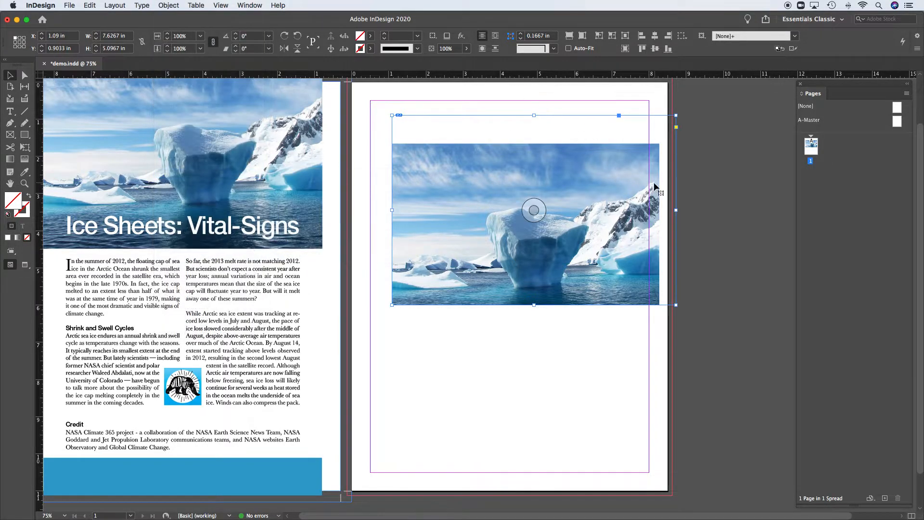
{"action": "left_click_drag", "start_coordinate": [676, 210], "coordinate": [783, 204]}
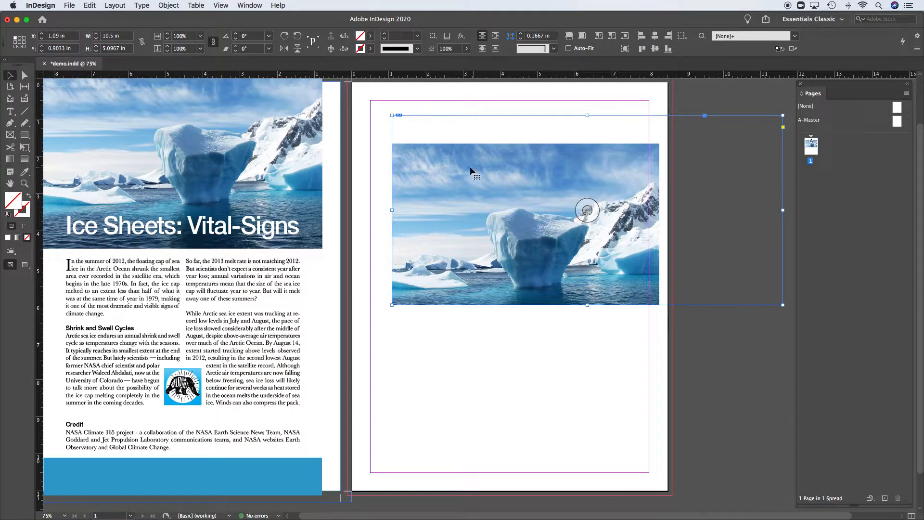
- Try Fit Content to Frame on the iceberg picture and undo it
{"action": "left_click", "coordinate": [168, 6]}
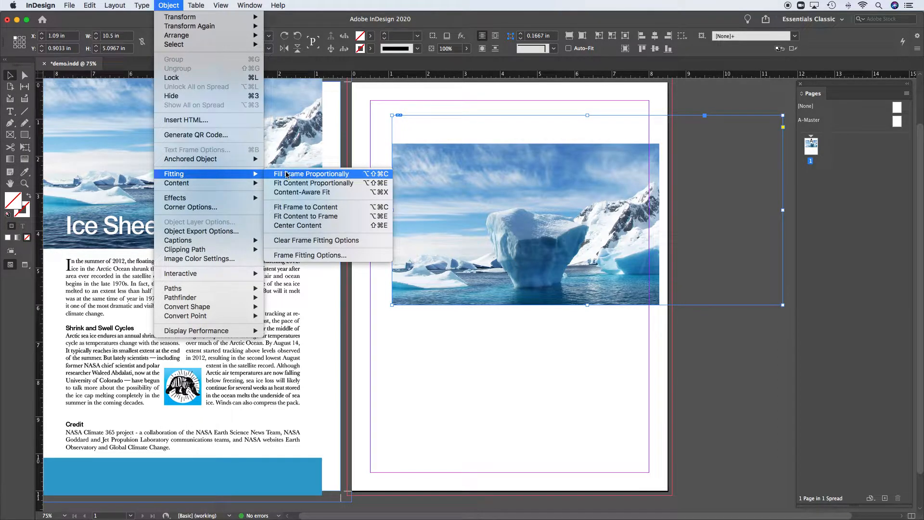
{"action": "left_click", "coordinate": [309, 217]}
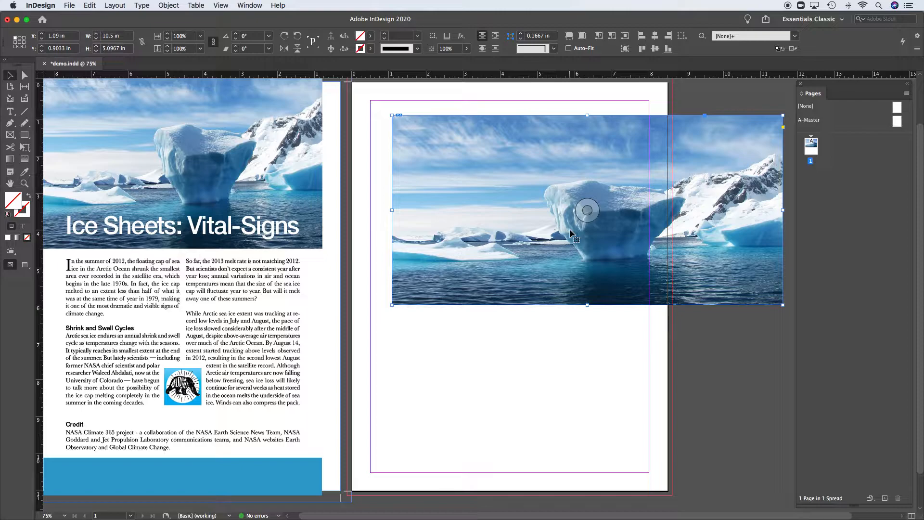
{"action": "key", "text": "super+z"}
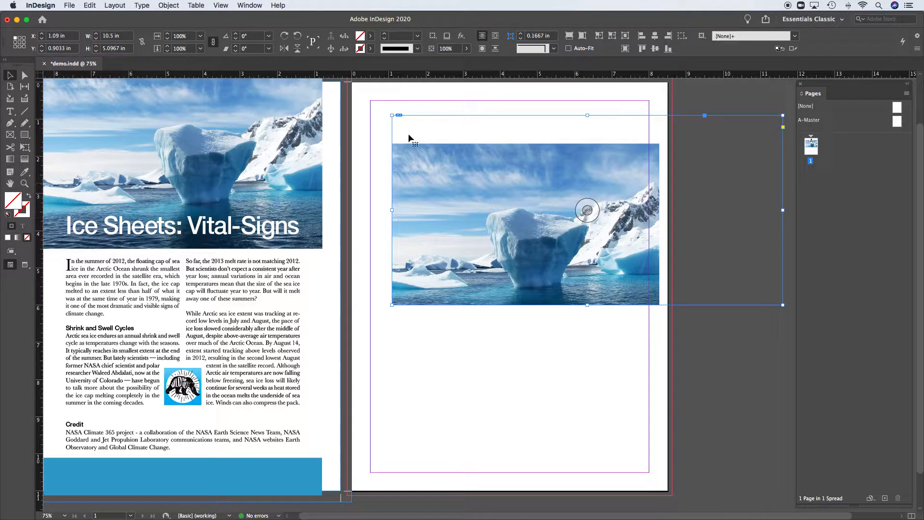
- Fit the iceberg picture's frame to its content and deselect it
{"action": "left_click", "coordinate": [165, 5]}
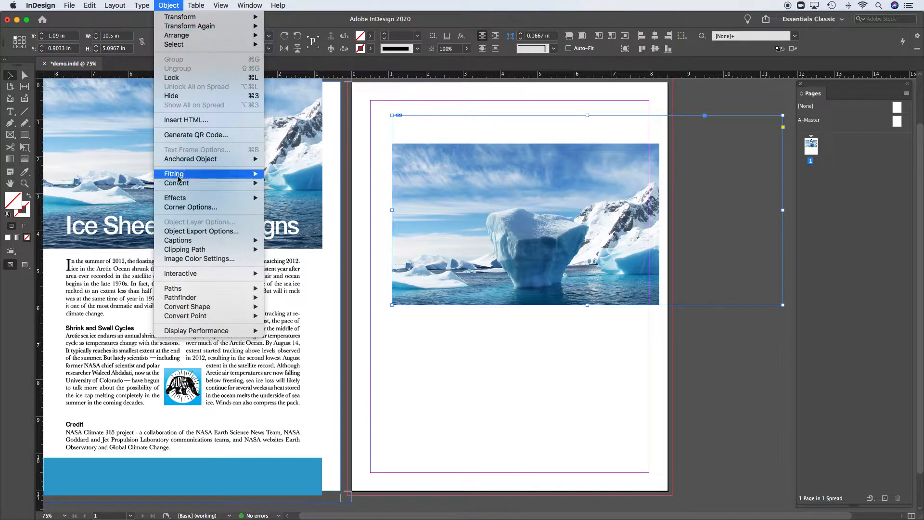
{"action": "mouse_move", "coordinate": [180, 177]}
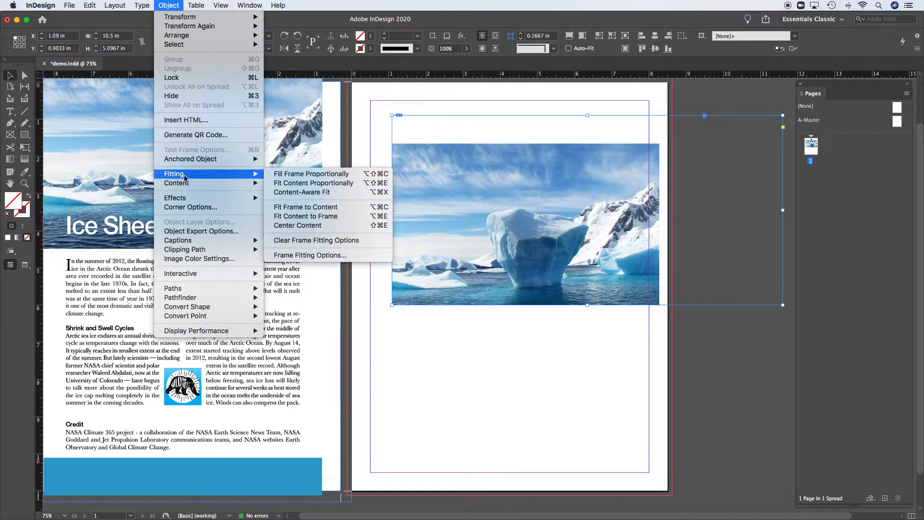
{"action": "left_click", "coordinate": [326, 211]}
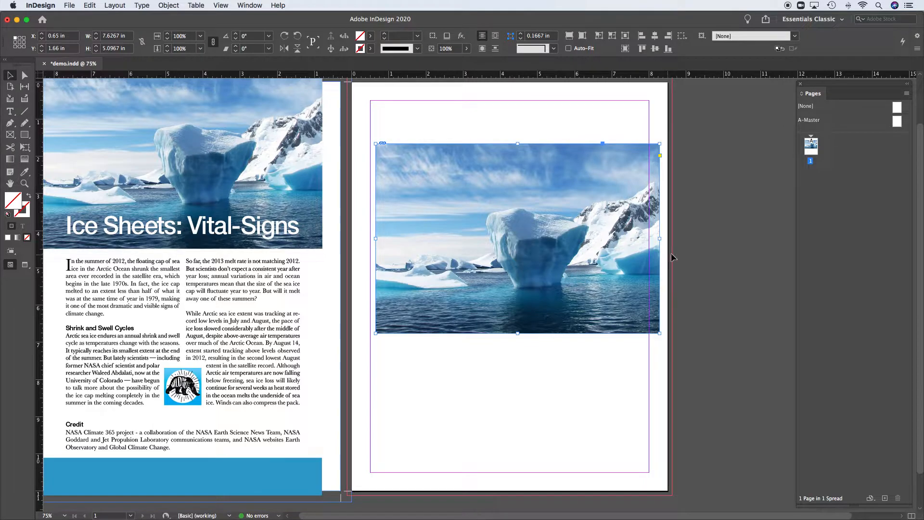
{"action": "left_click", "coordinate": [700, 251]}
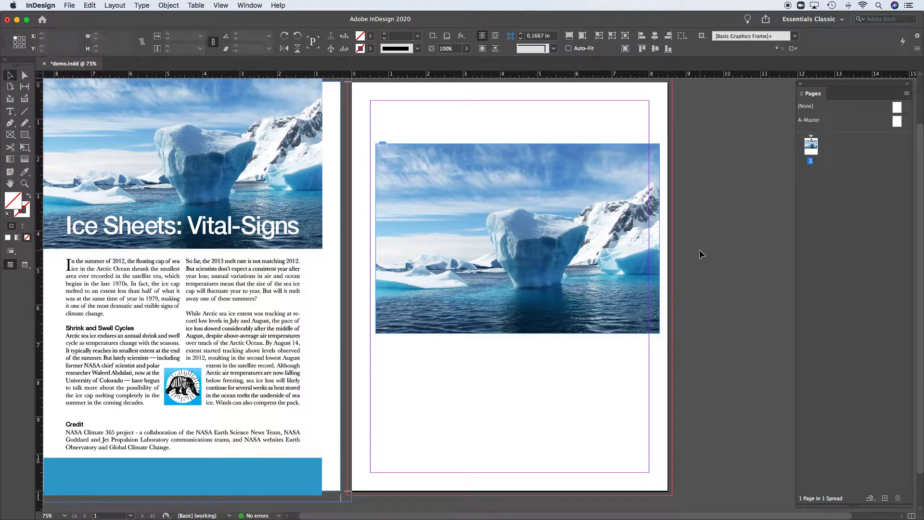
- Move the iceberg picture over the finished sample layout and back onto the blank page at about X 0.44 in, Y 1.76 in
{"action": "left_click", "coordinate": [576, 192]}
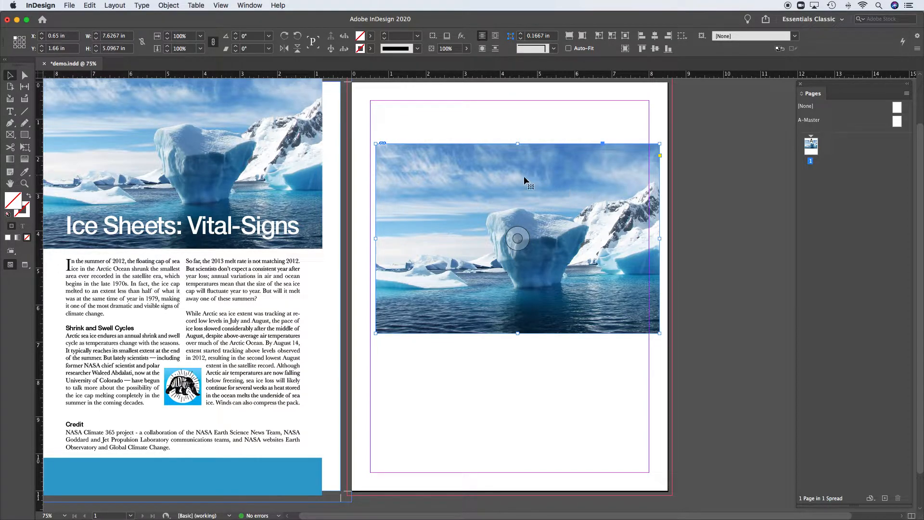
{"action": "left_click_drag", "start_coordinate": [487, 194], "coordinate": [183, 166]}
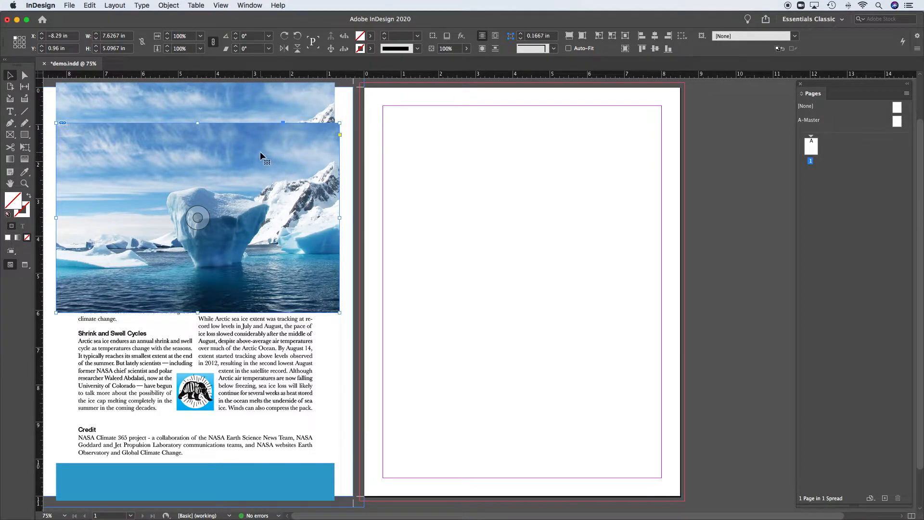
{"action": "left_click_drag", "start_coordinate": [255, 151], "coordinate": [584, 186]}
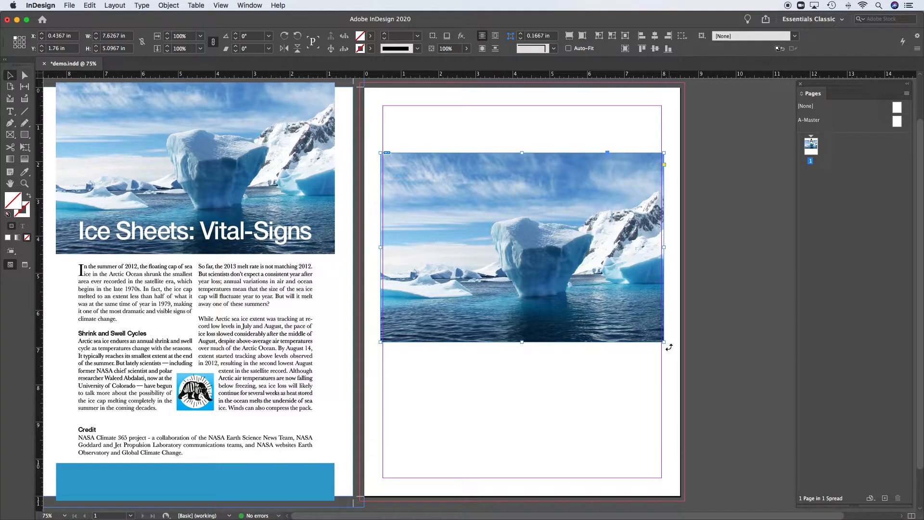
- Try rotating the iceberg picture by about 21.75° and undo the rotation
{"action": "left_click_drag", "start_coordinate": [672, 340], "coordinate": [673, 281]}
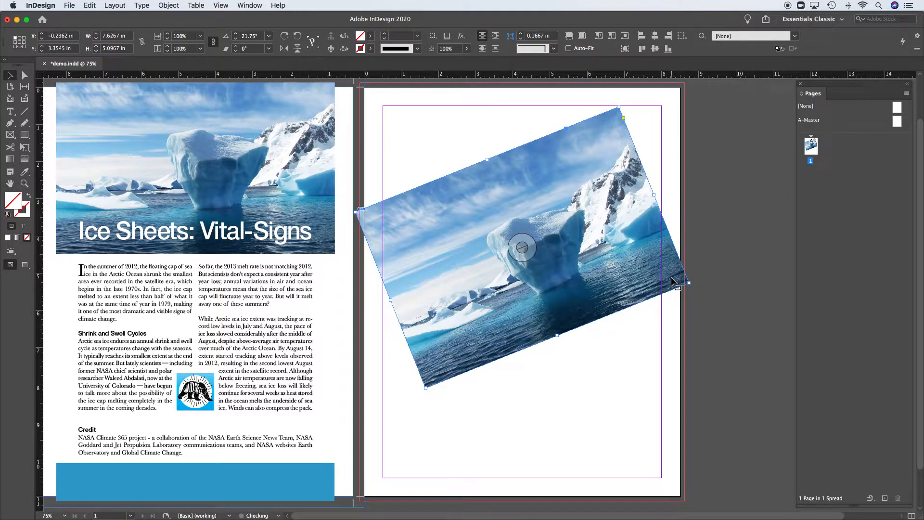
{"action": "key", "text": "super+z"}
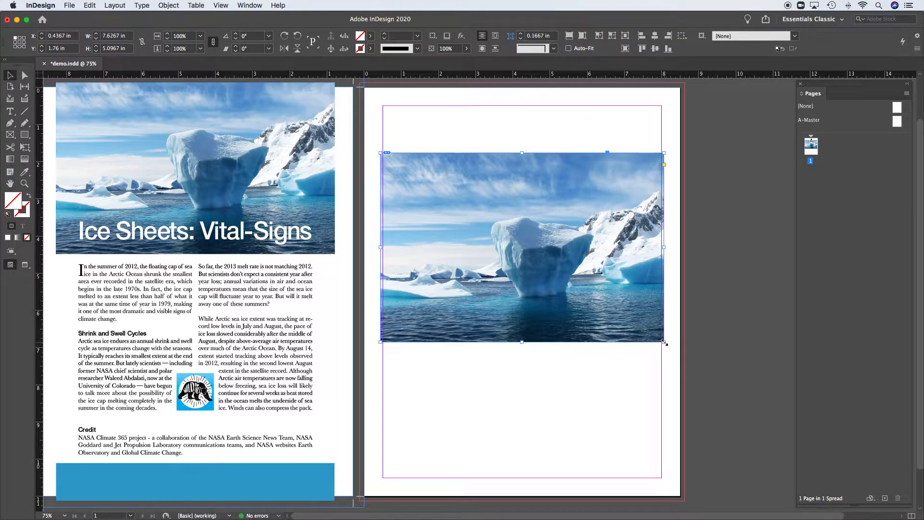
- Try cropping the iceberg picture by shrinking its frame to about 5.27 × 3.52 in, and undo the crop
{"action": "left_click_drag", "start_coordinate": [665, 343], "coordinate": [648, 316]}
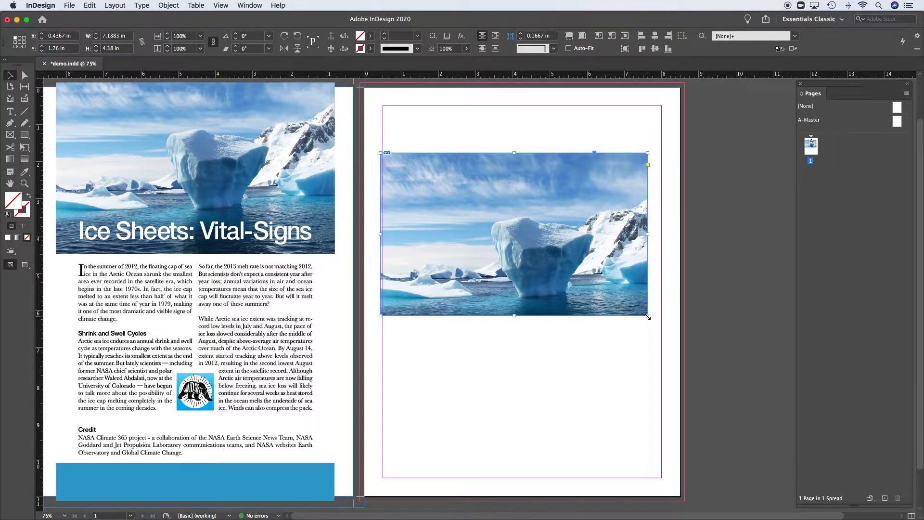
{"action": "left_click_drag", "start_coordinate": [648, 317], "coordinate": [577, 276]}
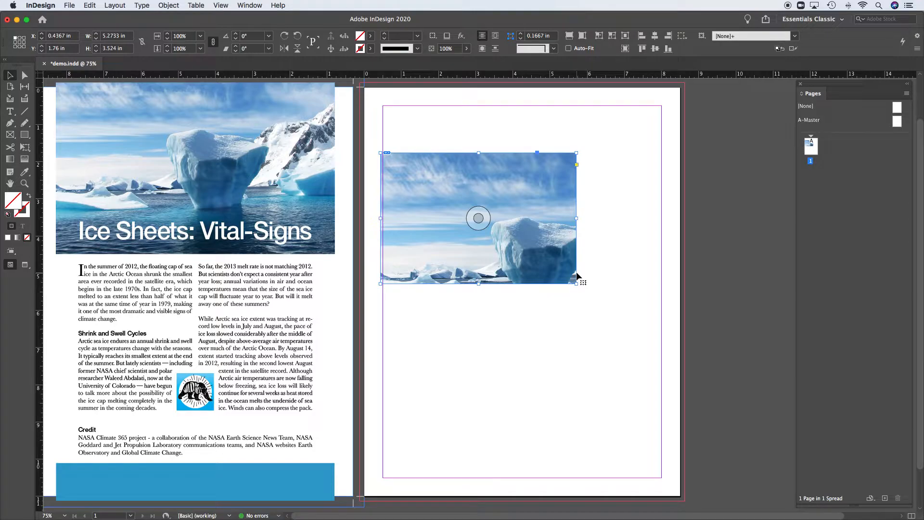
{"action": "key", "text": "super+z"}
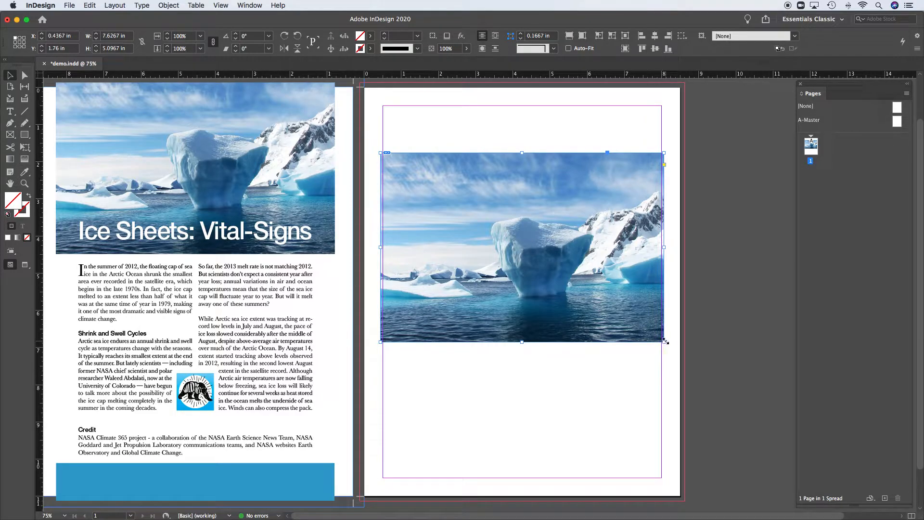
- Scale the iceberg picture and its frame together proportionally to about 4.84 × 3.24 in
{"action": "left_click_drag", "start_coordinate": [664, 343], "coordinate": [560, 261]}
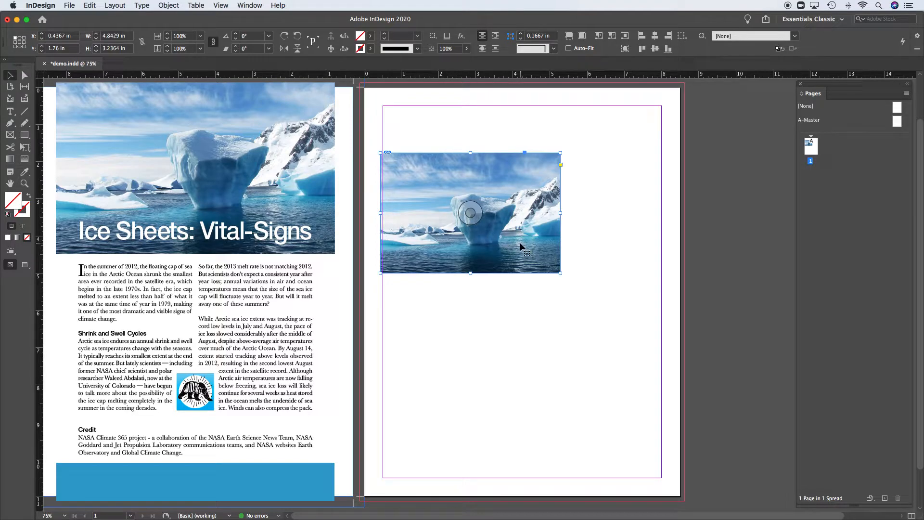
- Undo the iceberg picture's scaling, scale the picture and frame together again to about 4.58 × 3.06 in, and undo that as well
{"action": "key", "text": "super+z"}
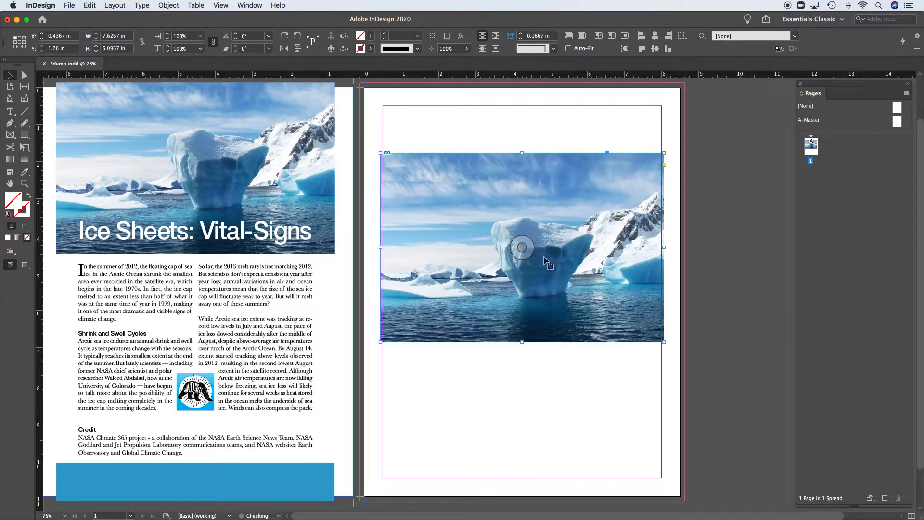
{"action": "left_click", "coordinate": [645, 357]}
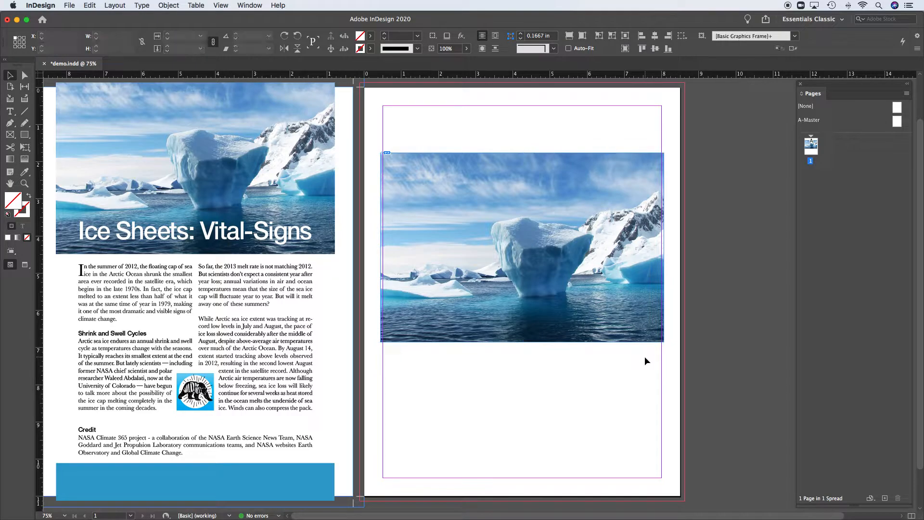
{"action": "left_click", "coordinate": [647, 328]}
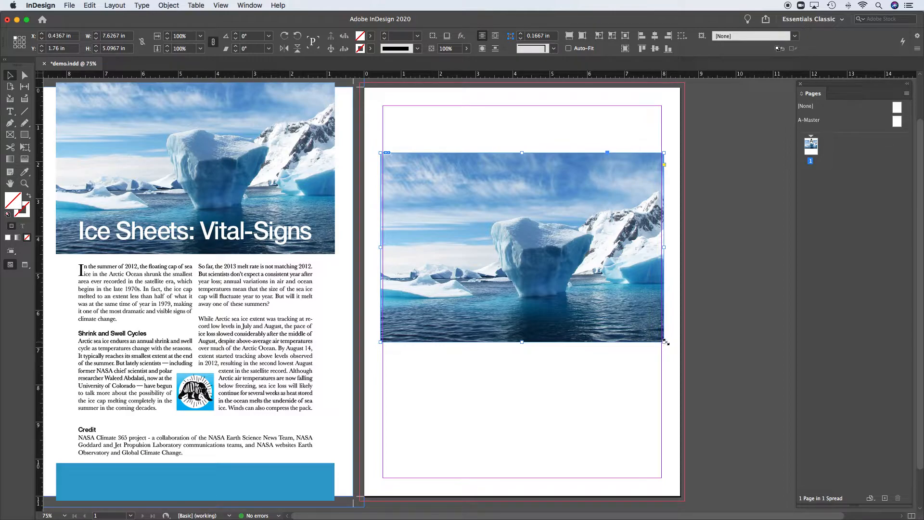
{"action": "left_click_drag", "start_coordinate": [665, 343], "coordinate": [552, 258]}
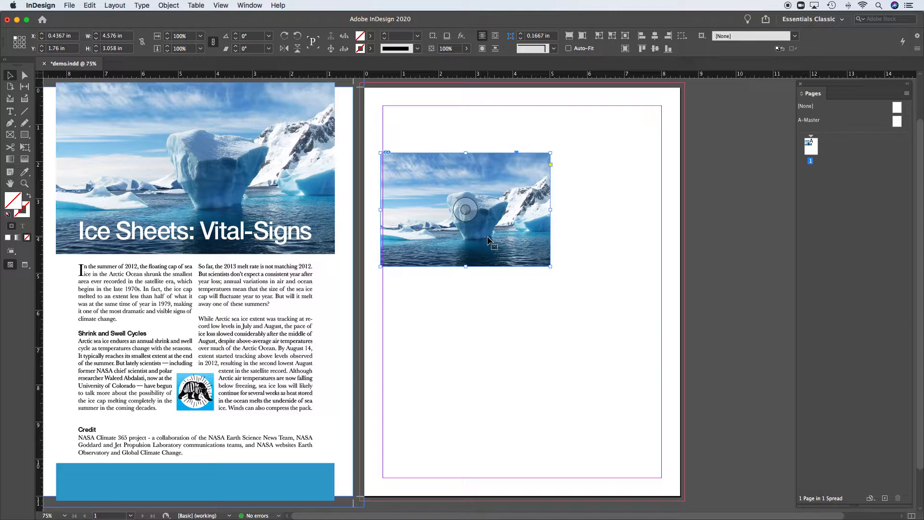
{"action": "key", "text": "super+z"}
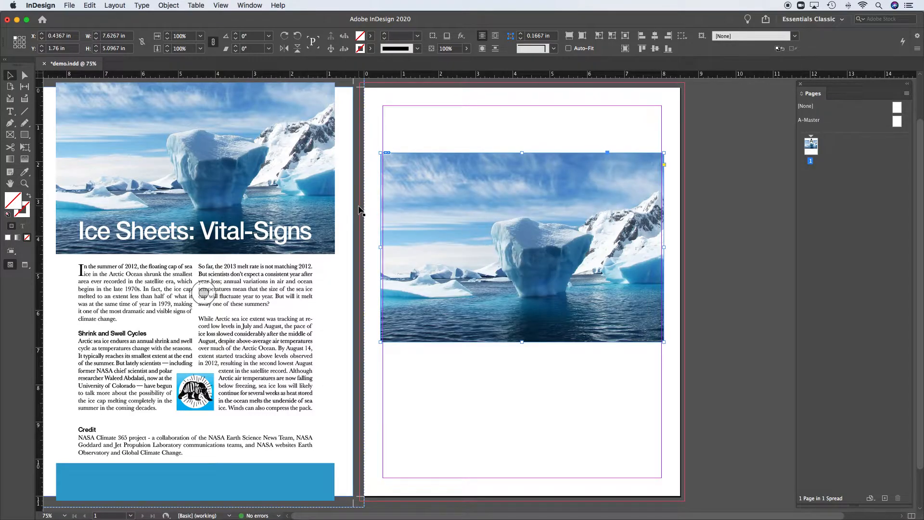
- Move the iceberg picture over the sample layout's photo and scale it with its frame to the sample's width, about 7.51 × 5.02 in
{"action": "left_click_drag", "start_coordinate": [473, 192], "coordinate": [150, 163]}
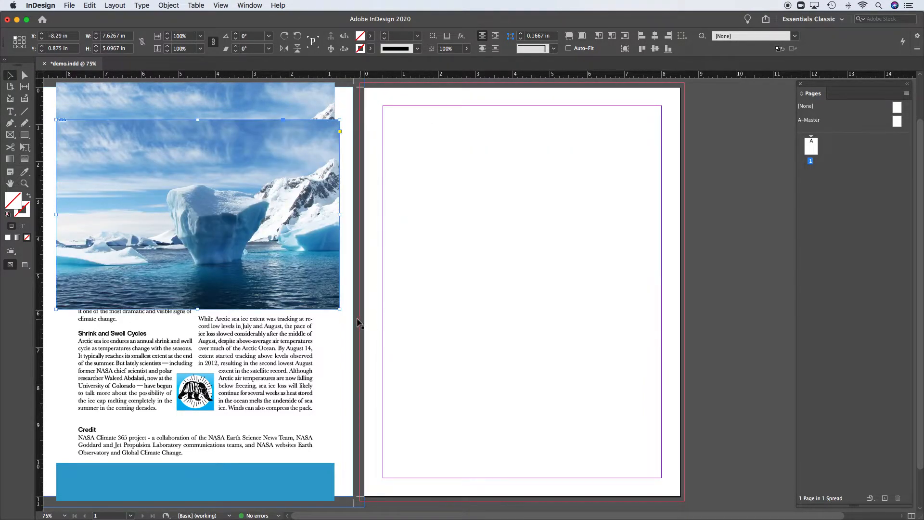
{"action": "left_click_drag", "start_coordinate": [339, 311], "coordinate": [334, 302]}
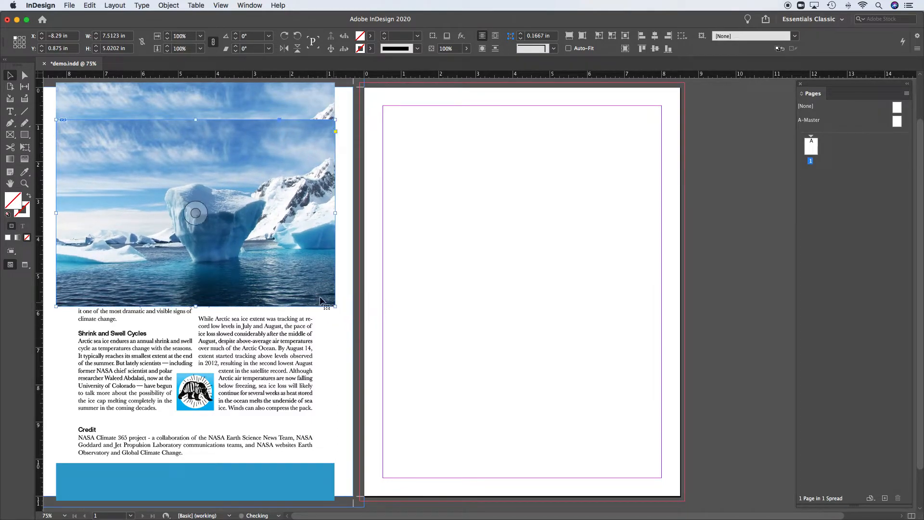
- Move the iceberg picture onto the blank page at X 0.5 in, Y −0.125 in, aligned to the margin and the top bleed edge
{"action": "left_click_drag", "start_coordinate": [129, 256], "coordinate": [452, 220]}
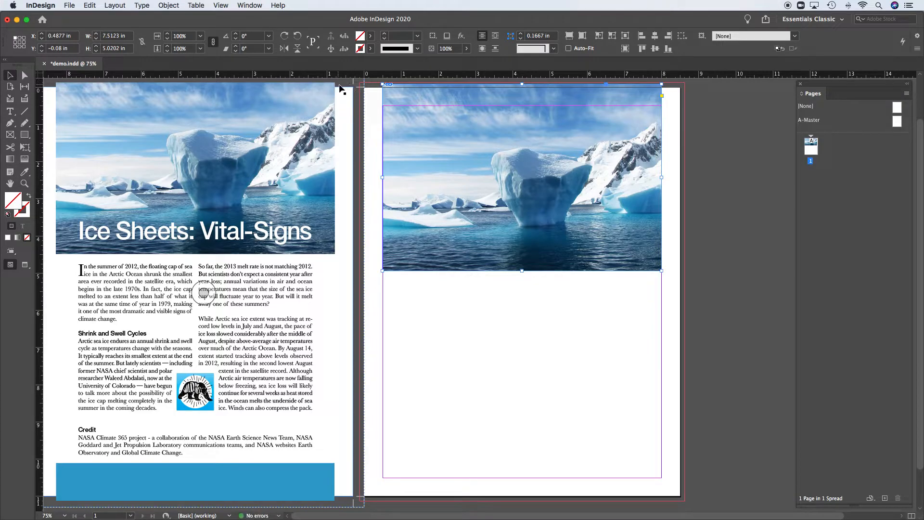
{"action": "left_click_drag", "start_coordinate": [470, 160], "coordinate": [471, 161]}
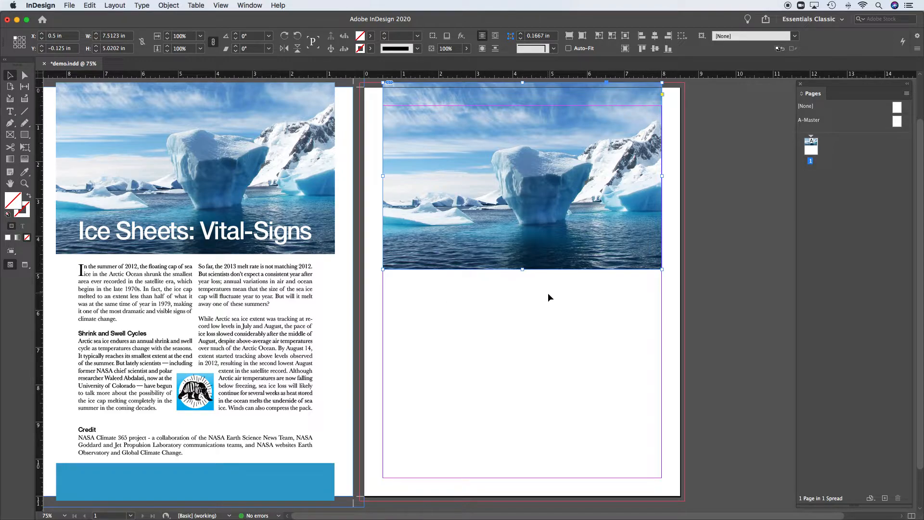
{"action": "left_click", "coordinate": [550, 318]}
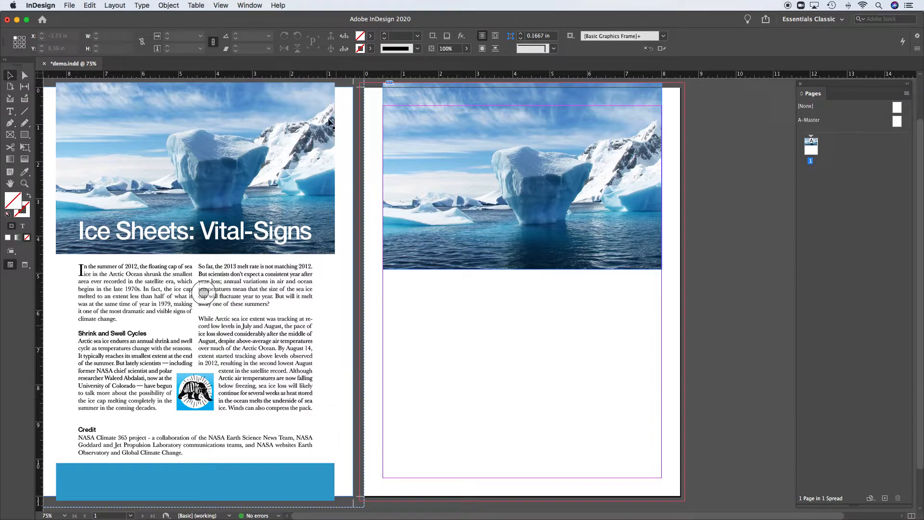
- Place a horizontal ruler guide across both layouts at 1.1 in, level with the sample iceberg's peak, and lock the guides
{"action": "left_click_drag", "start_coordinate": [344, 78], "coordinate": [339, 128]}
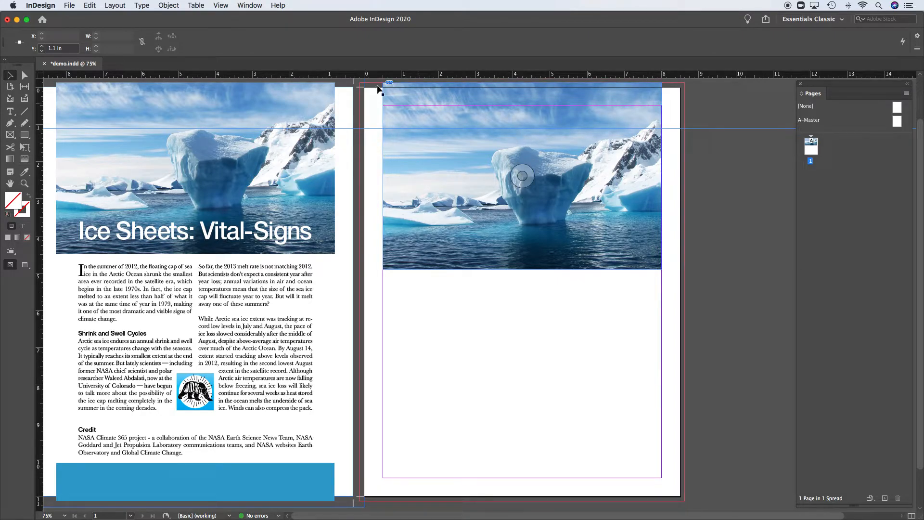
{"action": "left_click", "coordinate": [221, 6]}
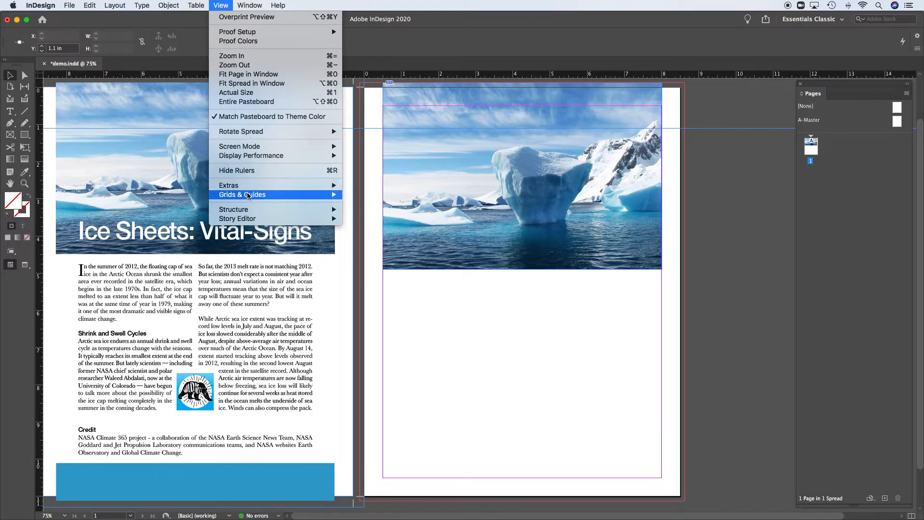
{"action": "mouse_move", "coordinate": [248, 196]}
{"action": "left_click", "coordinate": [380, 204]}
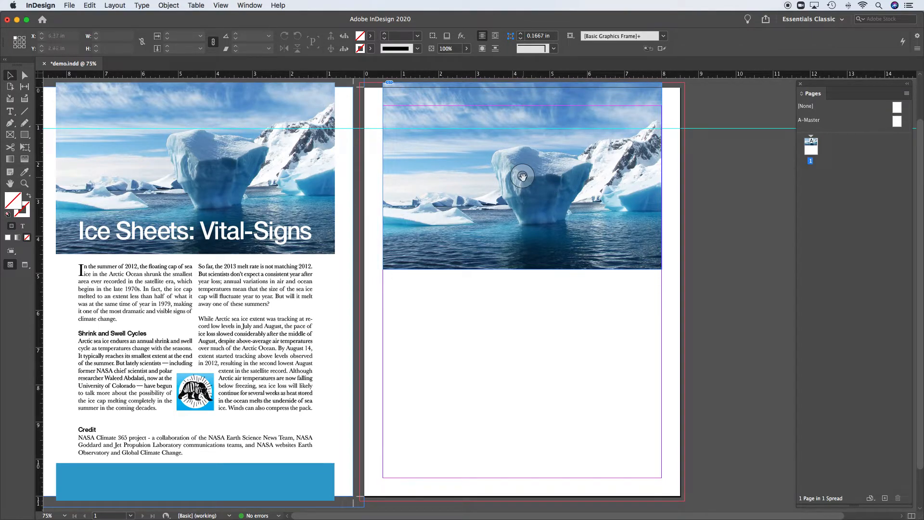
- Shift the iceberg image up inside its frame to a vertical offset of about −0.458 in so its peak meets the guide
{"action": "left_click", "coordinate": [522, 176]}
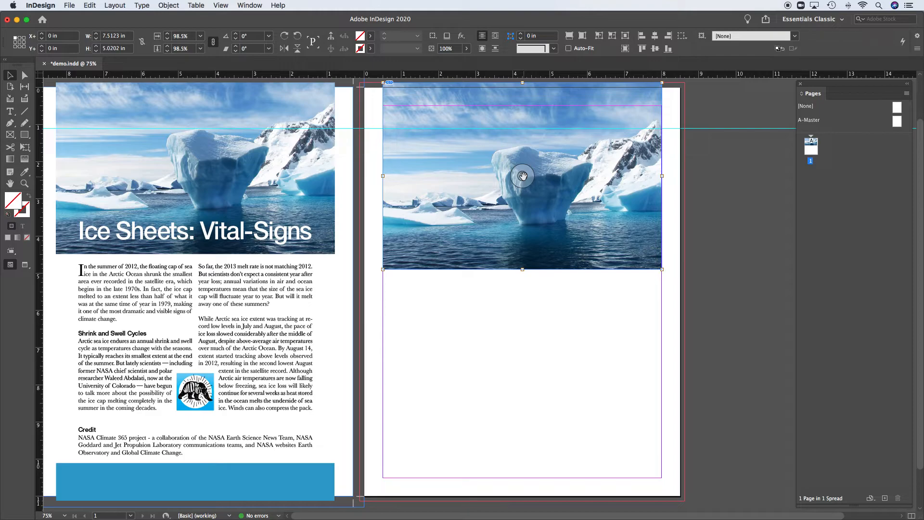
{"action": "left_click_drag", "start_coordinate": [523, 175], "coordinate": [523, 163]}
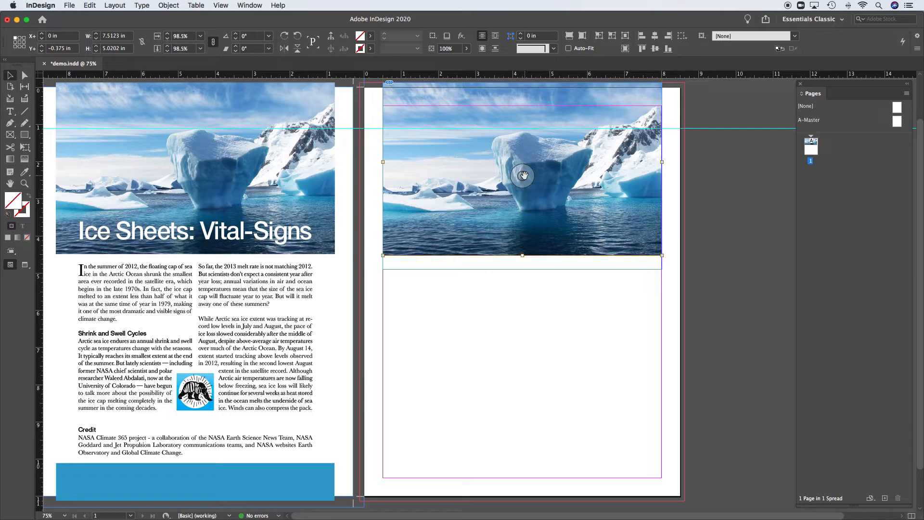
{"action": "key", "text": "Up"}
{"action": "key", "text": "Up"}
{"action": "key", "text": "Up"}
{"action": "key", "text": "Up"}
{"action": "key", "text": "Up"}
{"action": "key", "text": "Up"}
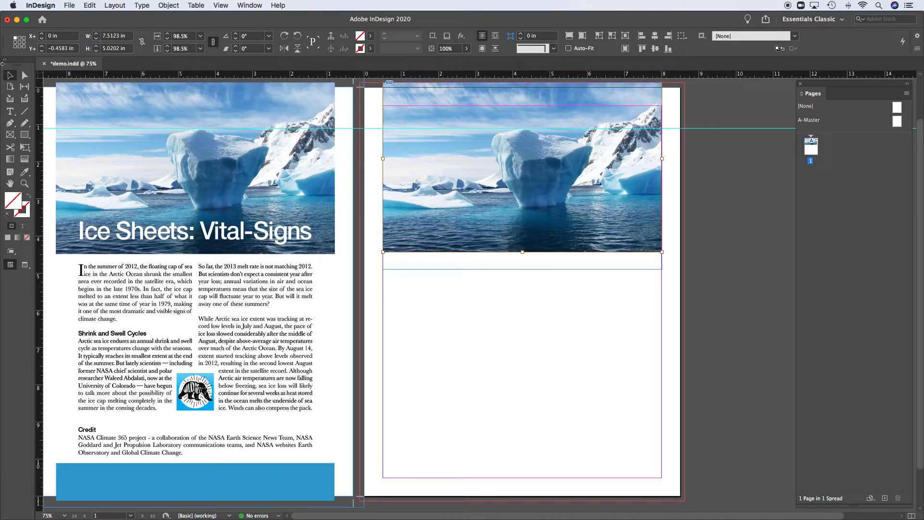
{"action": "left_click", "coordinate": [523, 349]}
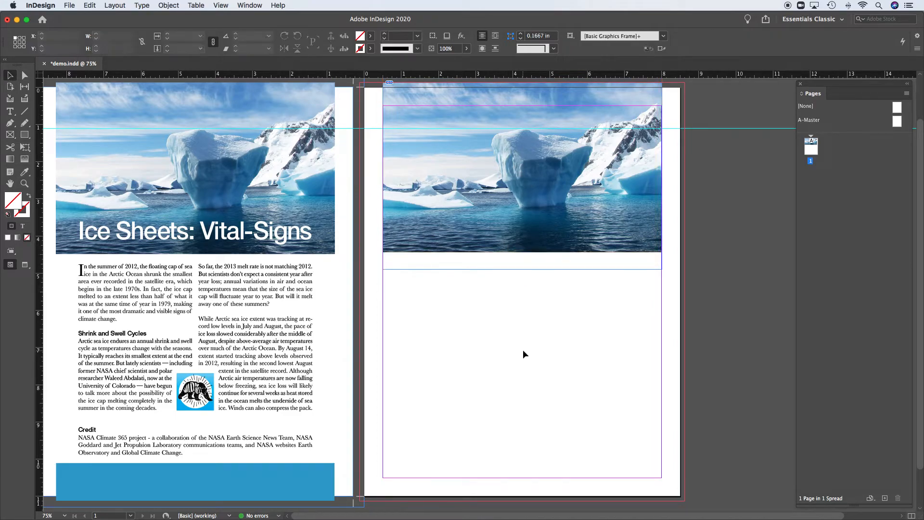
- Shorten the picture frame from its lower edge to a height of about 4.57 in, closing the empty strip below the image
{"action": "left_click", "coordinate": [561, 246]}
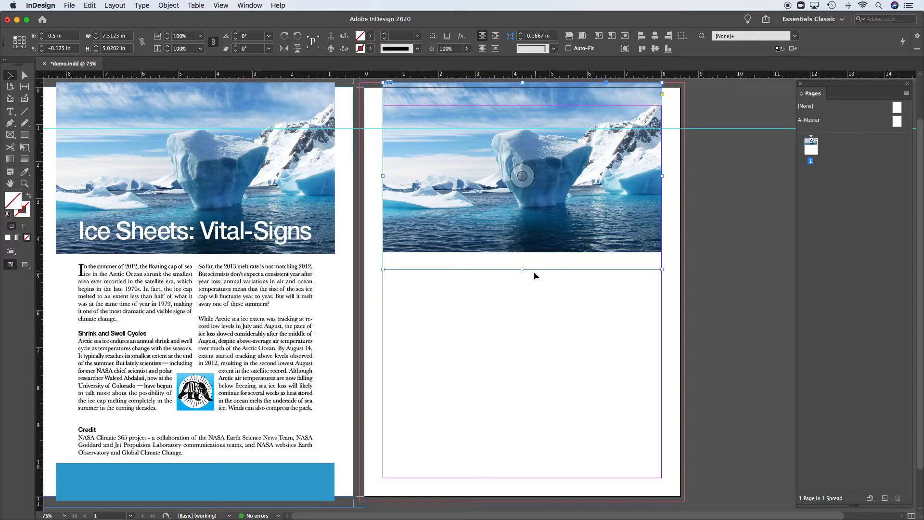
{"action": "left_click_drag", "start_coordinate": [522, 270], "coordinate": [522, 253]}
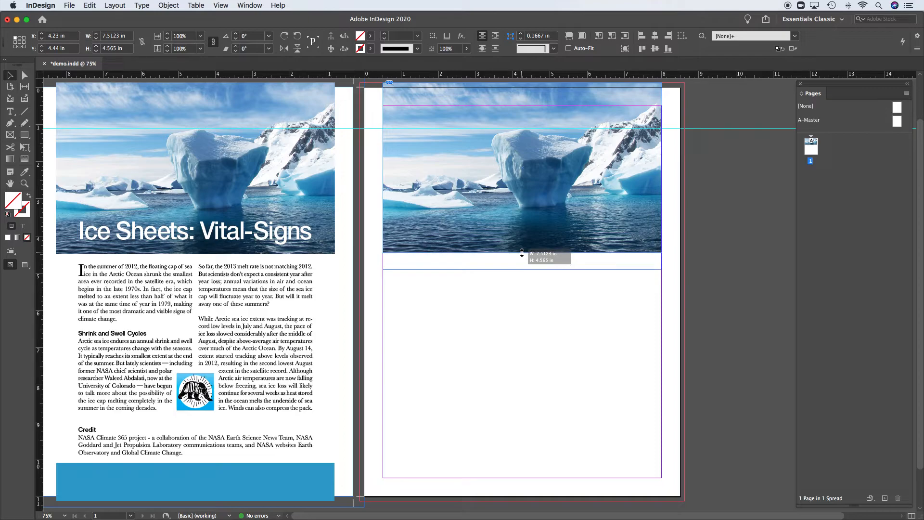
{"action": "left_click_drag", "start_coordinate": [522, 254], "coordinate": [521, 254]}
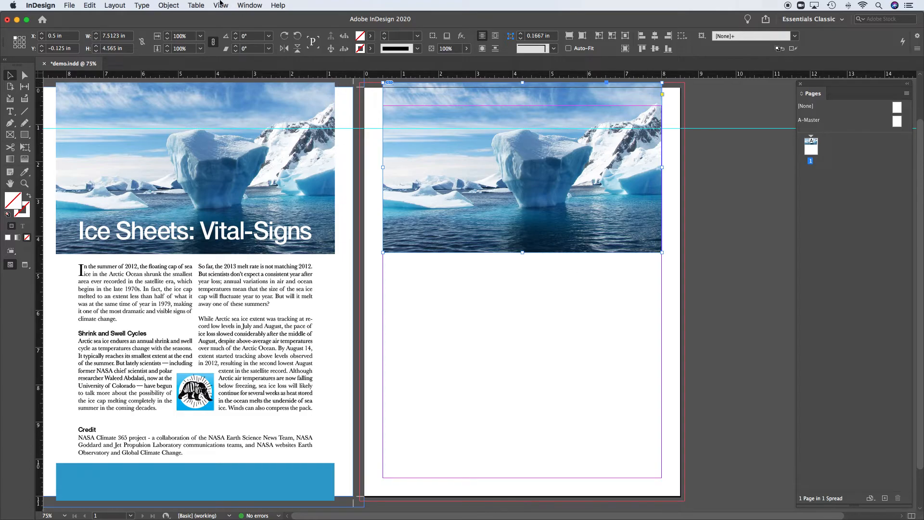
- Fit the iceberg picture's frame to its content
{"action": "left_click", "coordinate": [172, 5]}
{"action": "mouse_move", "coordinate": [193, 178]}
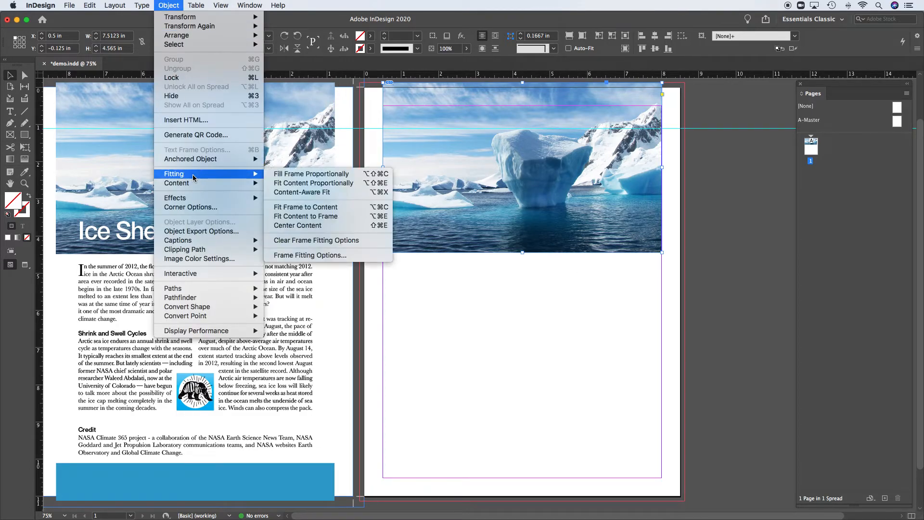
{"action": "left_click", "coordinate": [321, 208]}
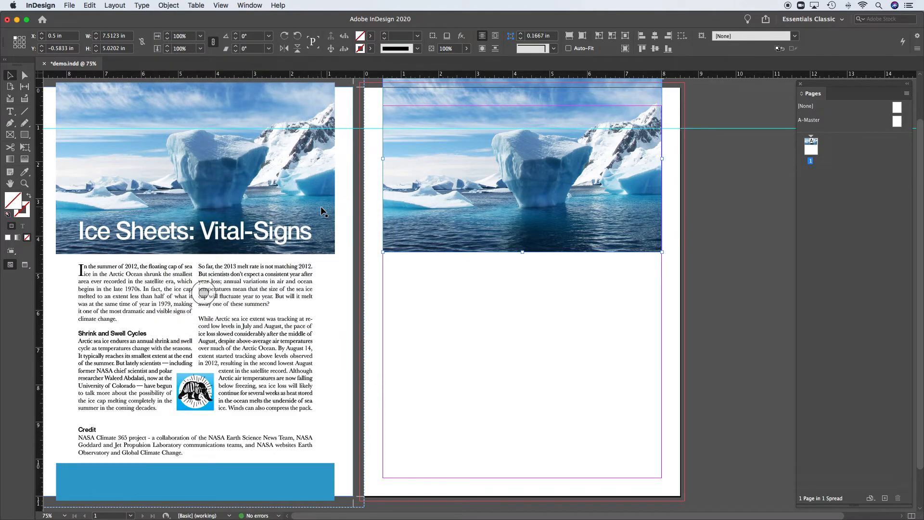
- Crop the frame's upper edge down to the bleed line at Y −0.125 in, leaving a height of about 4.56 in
{"action": "scroll", "coordinate": [530, 158], "scroll_direction": "up", "scroll_amount": 3}
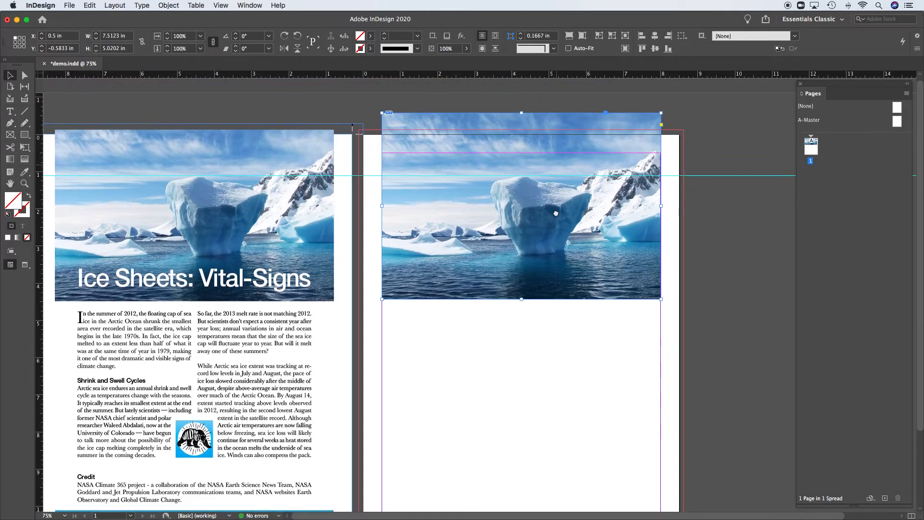
{"action": "left_click_drag", "start_coordinate": [522, 113], "coordinate": [523, 131]}
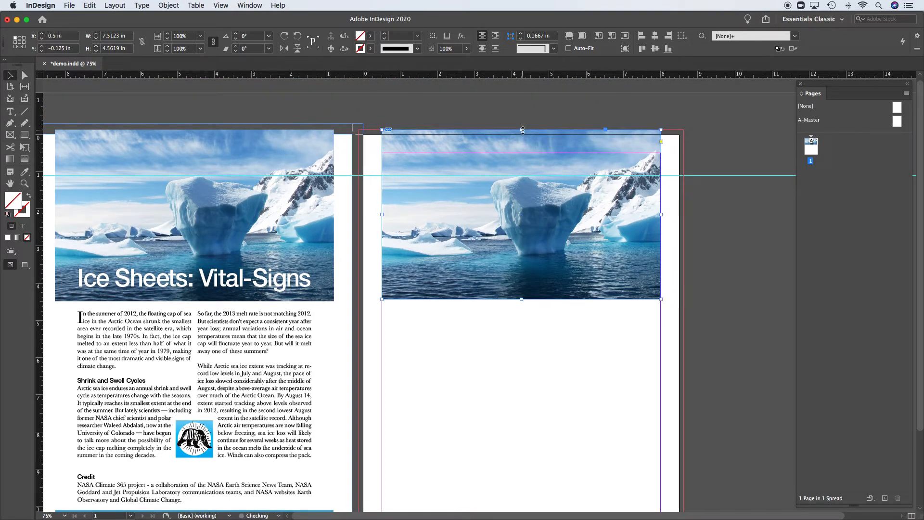
{"action": "scroll", "coordinate": [536, 361], "scroll_direction": "down", "scroll_amount": 3}
{"action": "left_click_drag", "start_coordinate": [511, 320], "coordinate": [544, 370]}
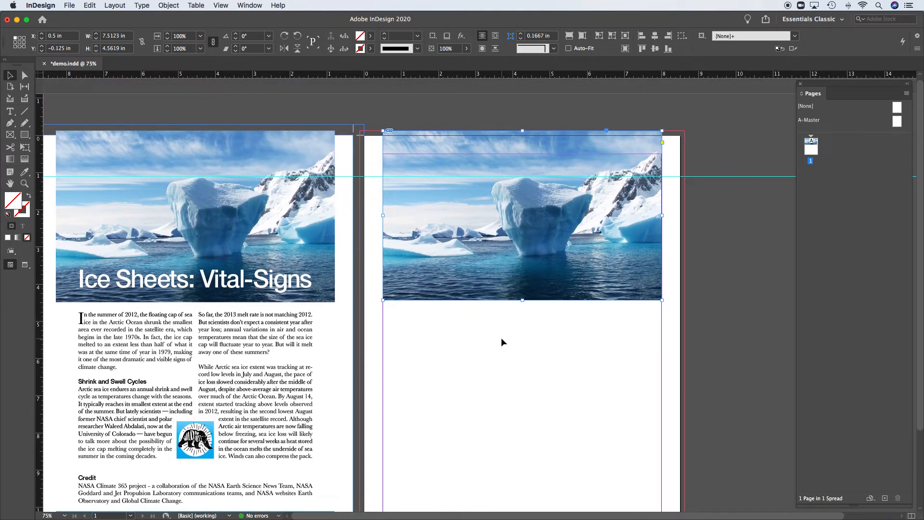
{"action": "left_click", "coordinate": [468, 348]}
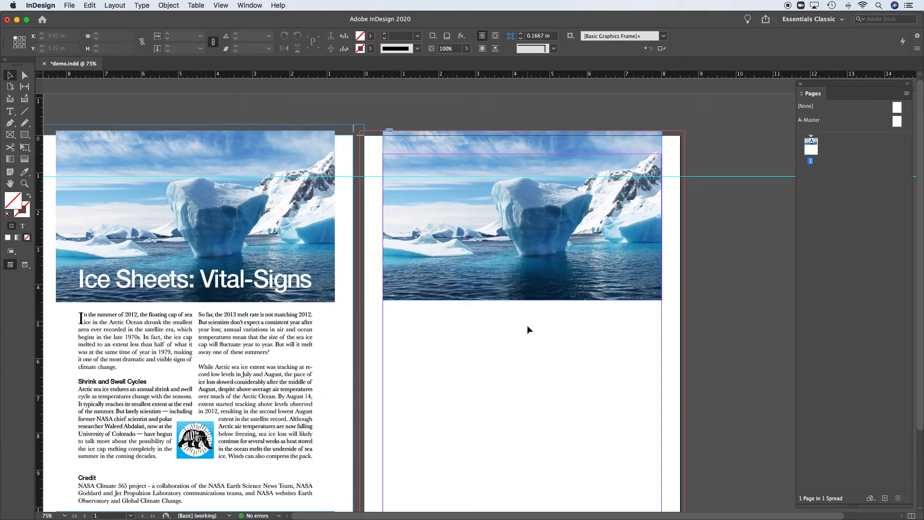
- Try scaling the cropped iceberg picture and its frame together to about 5.60 × 3.40 in, and undo the scaling
{"action": "scroll", "coordinate": [531, 340], "scroll_direction": "down", "scroll_amount": 3}
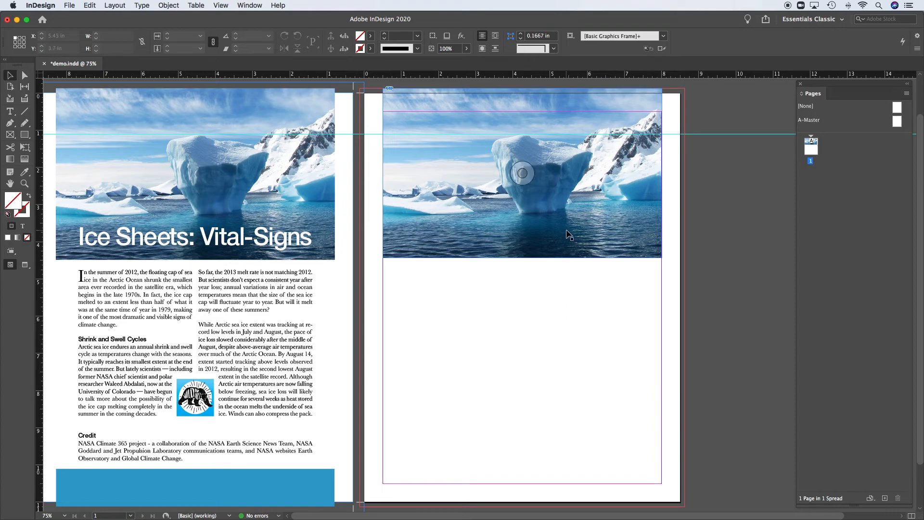
{"action": "left_click", "coordinate": [544, 192]}
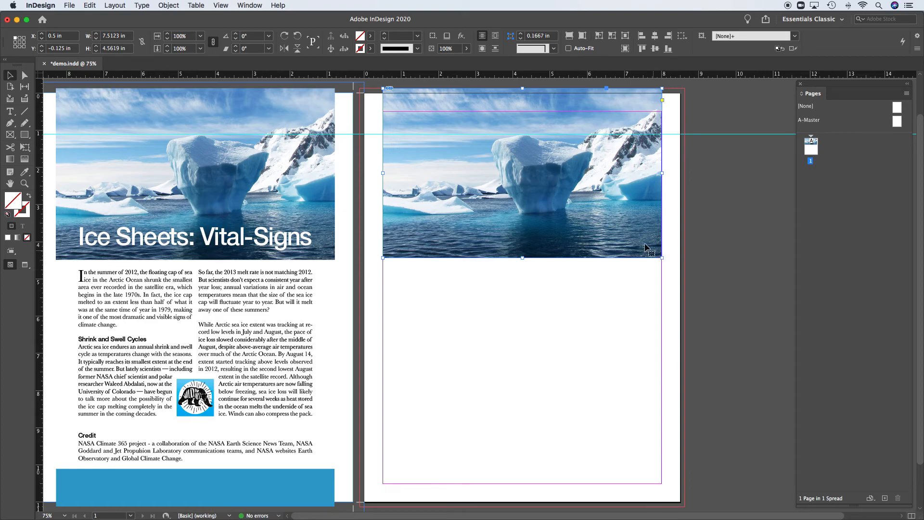
{"action": "left_click_drag", "start_coordinate": [662, 259], "coordinate": [591, 199]}
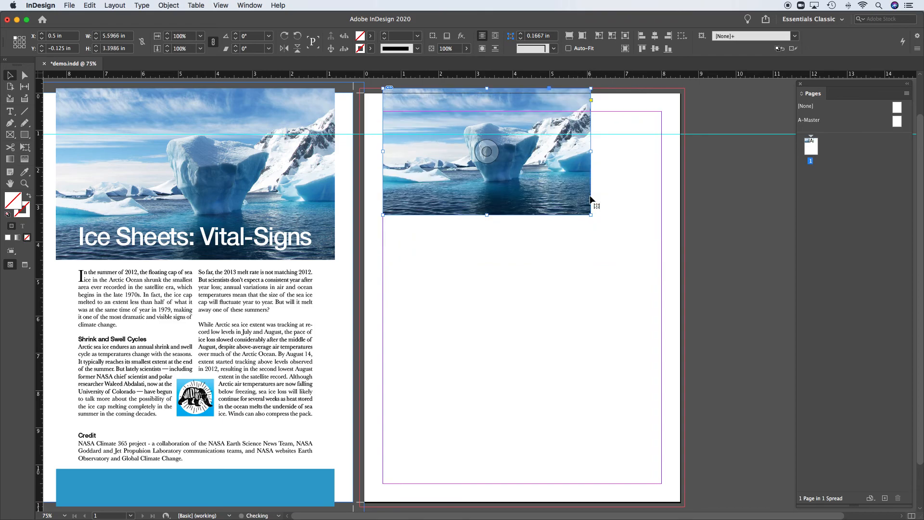
{"action": "key", "text": "super+z"}
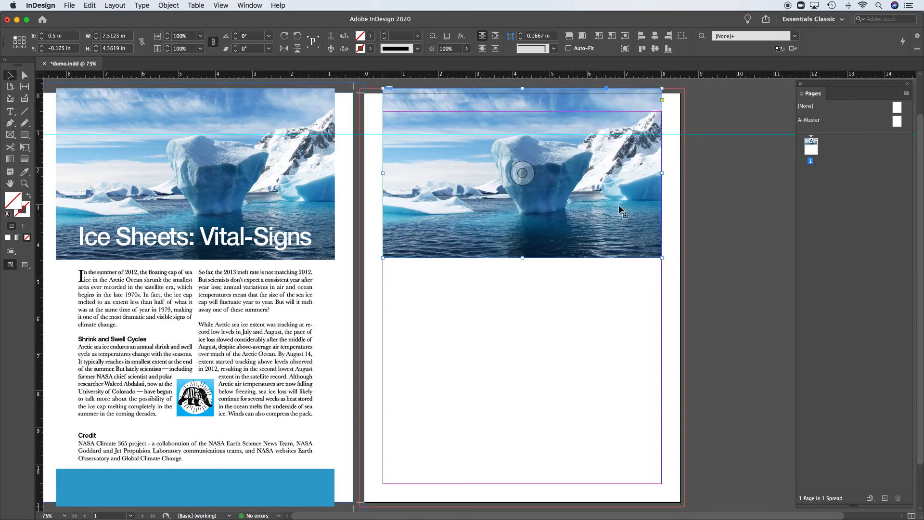